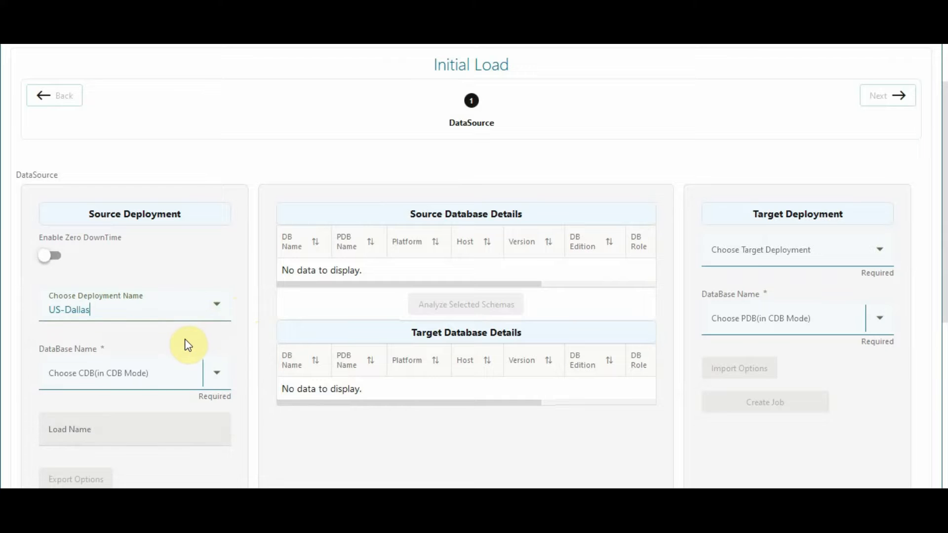
Choose OGGCDB as the source container database and PDB1 as its pluggable database
{"action": "left_click", "coordinate": [168, 375]}
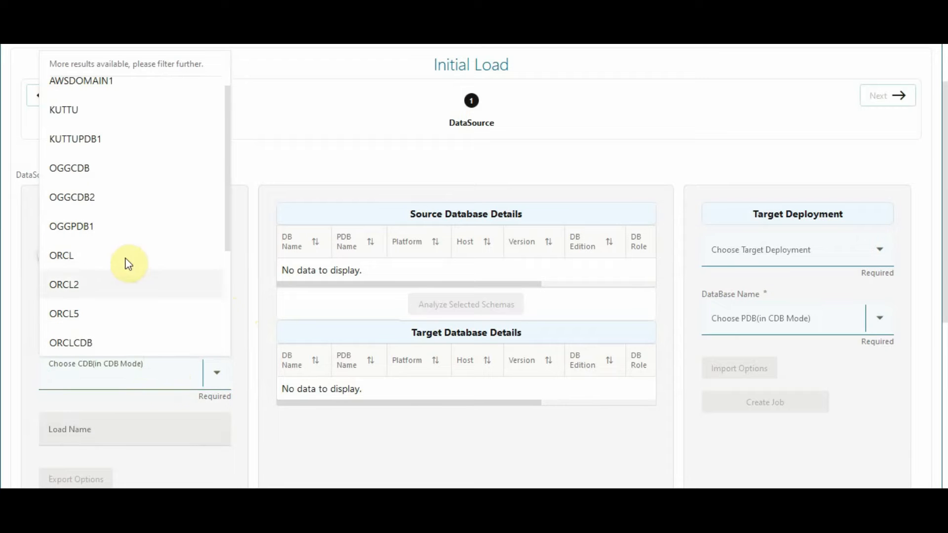
{"action": "left_click", "coordinate": [115, 179]}
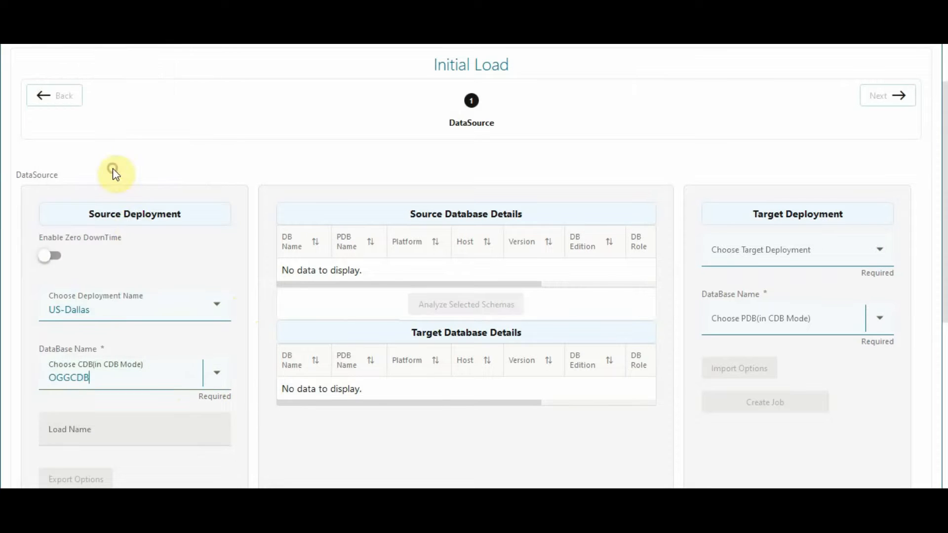
{"action": "scroll", "coordinate": [238, 355], "scroll_direction": "down", "scroll_amount": 3}
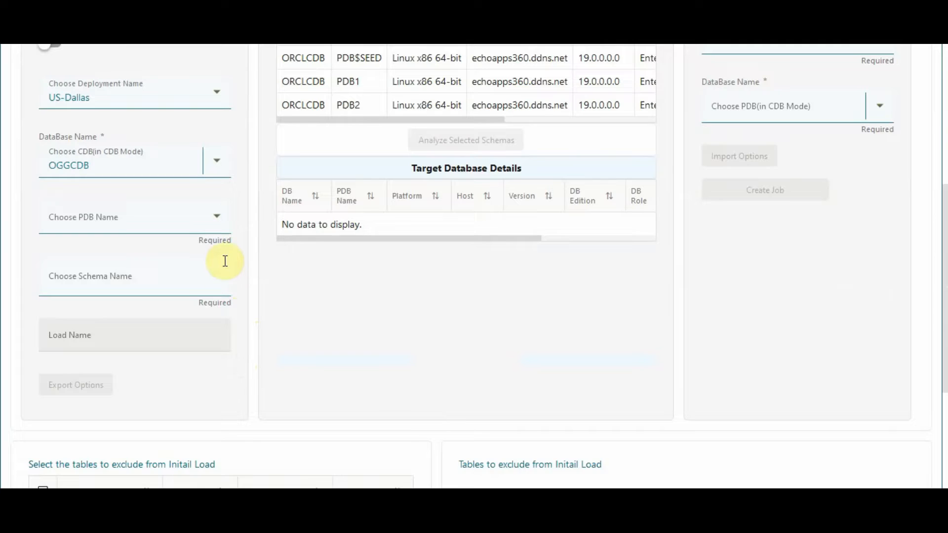
{"action": "scroll", "coordinate": [227, 259], "scroll_direction": "up", "scroll_amount": 2}
{"action": "left_click", "coordinate": [204, 285]}
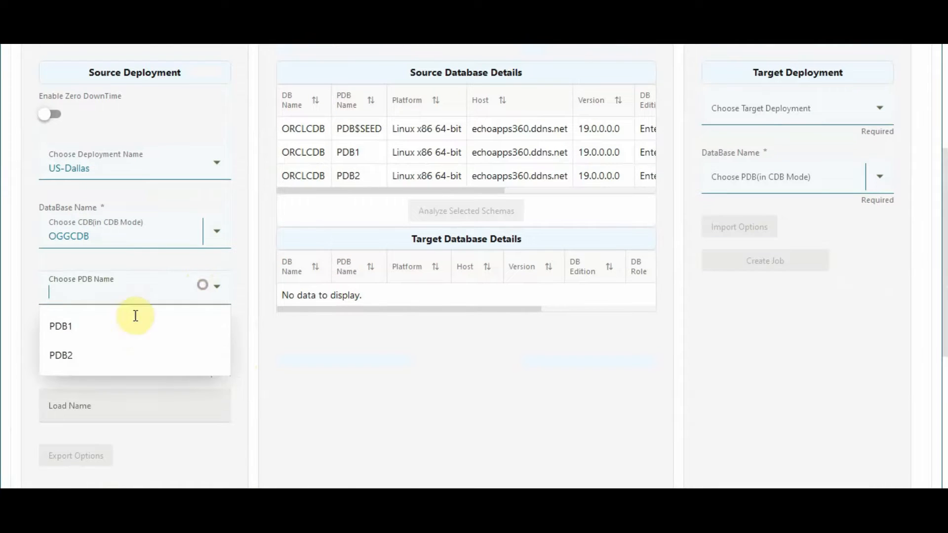
{"action": "left_click", "coordinate": [118, 327]}
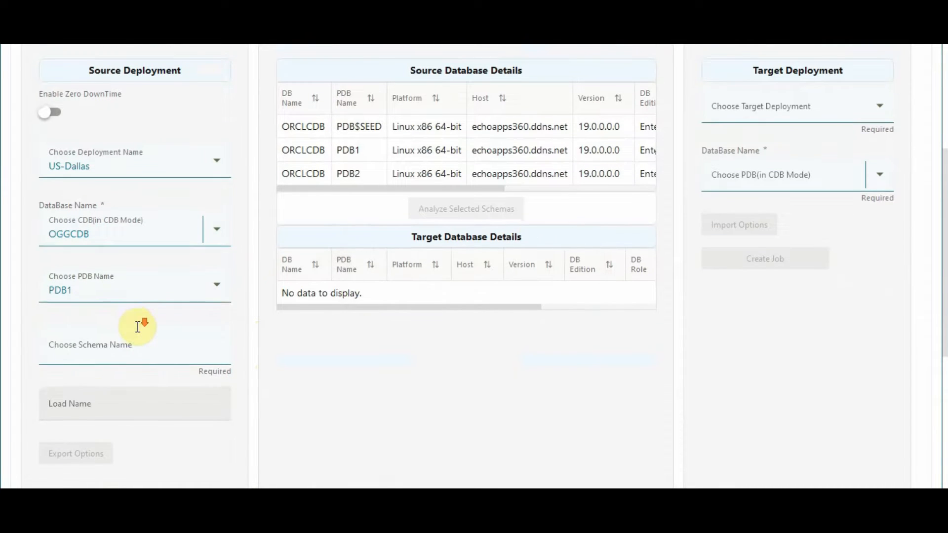
Add the GSMDBA and V500 schemas to the source schema selection
{"action": "scroll", "coordinate": [140, 316], "scroll_direction": "down", "scroll_amount": 2}
{"action": "left_click", "coordinate": [146, 282]}
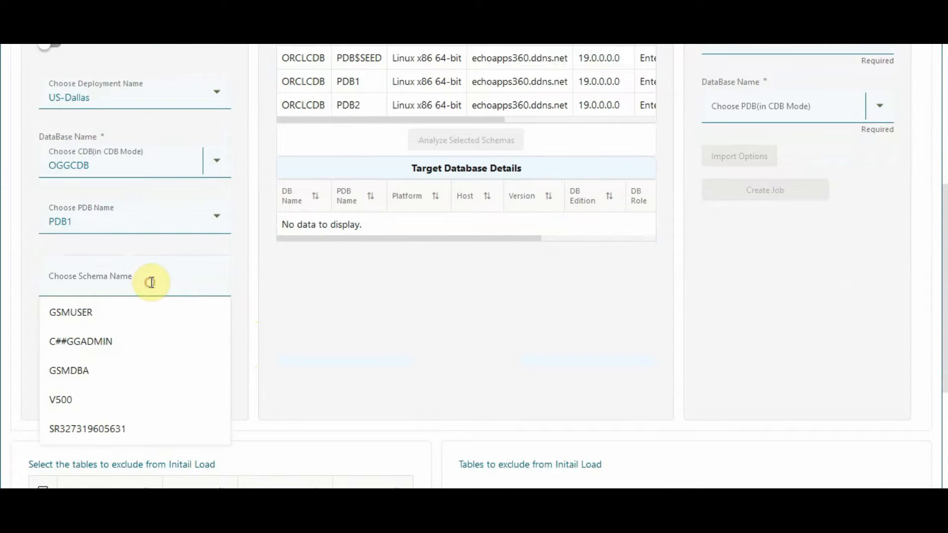
{"action": "left_click", "coordinate": [96, 370]}
{"action": "left_click", "coordinate": [163, 288]}
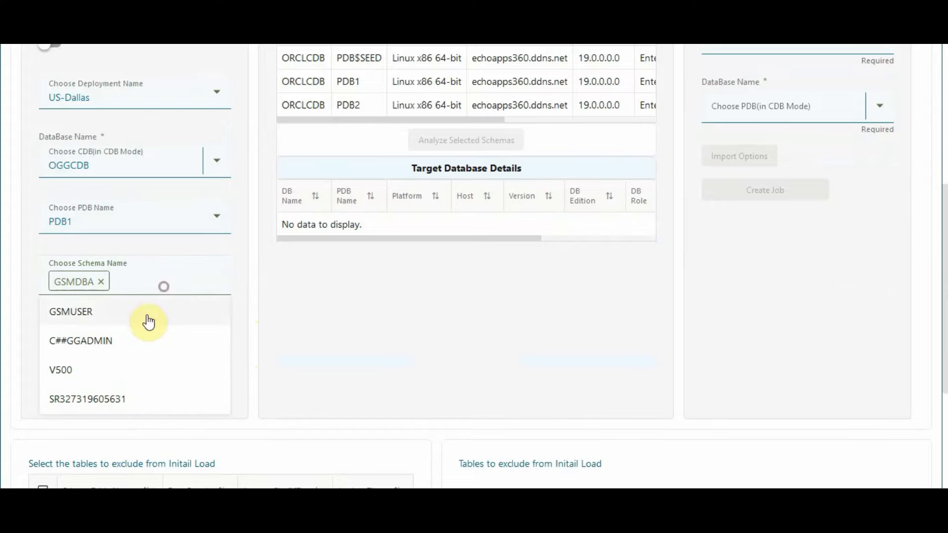
{"action": "left_click", "coordinate": [104, 370]}
Name the initial load NLOD in the source deployment settings
{"action": "scroll", "coordinate": [129, 360], "scroll_direction": "down", "scroll_amount": 2}
{"action": "left_click", "coordinate": [150, 268]}
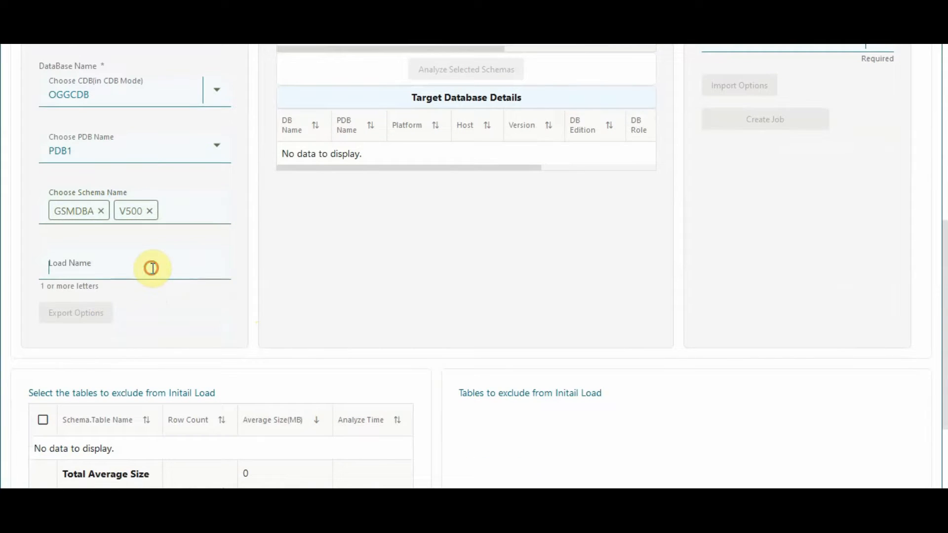
{"action": "type", "text": "NLOD"}
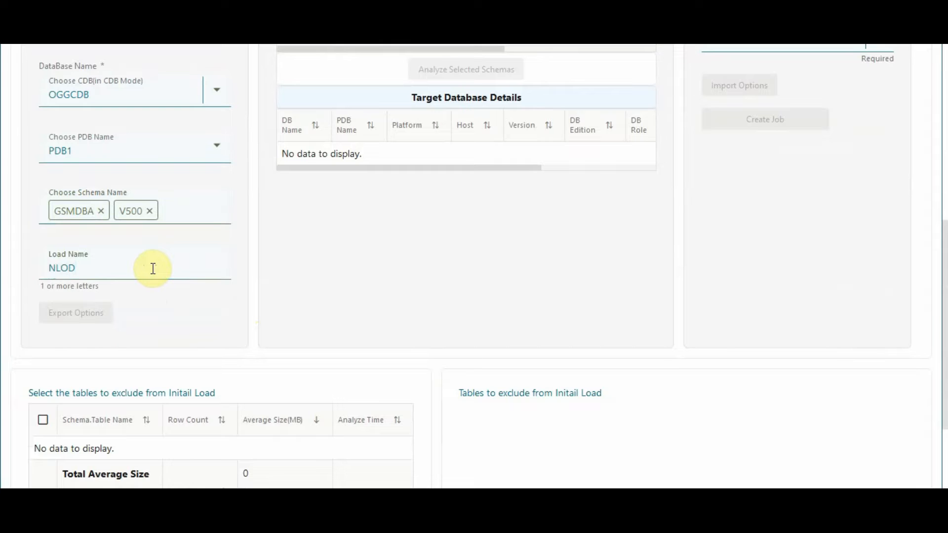
{"action": "left_click", "coordinate": [217, 302]}
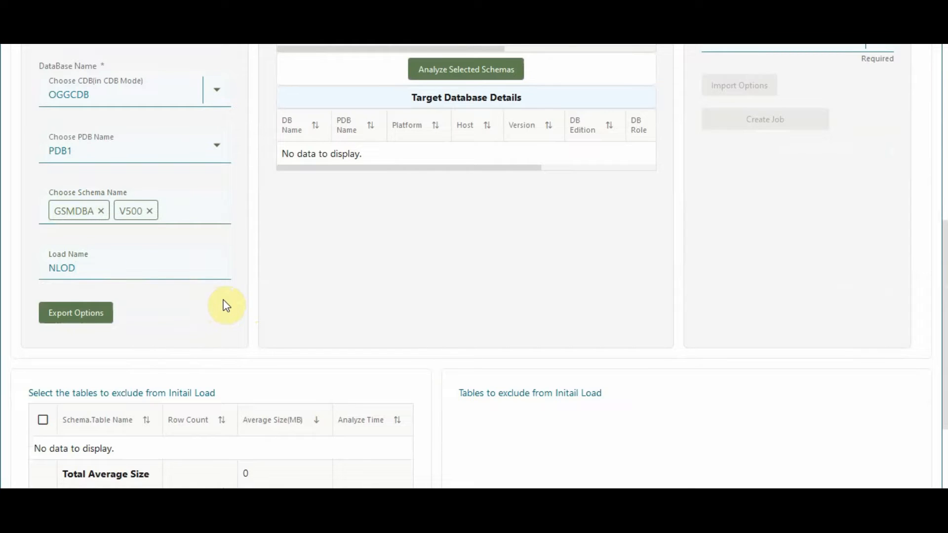
Analyze the selected source schemas and look over the tables offered for exclusion from the initial load
{"action": "scroll", "coordinate": [268, 275], "scroll_direction": "up", "scroll_amount": 2}
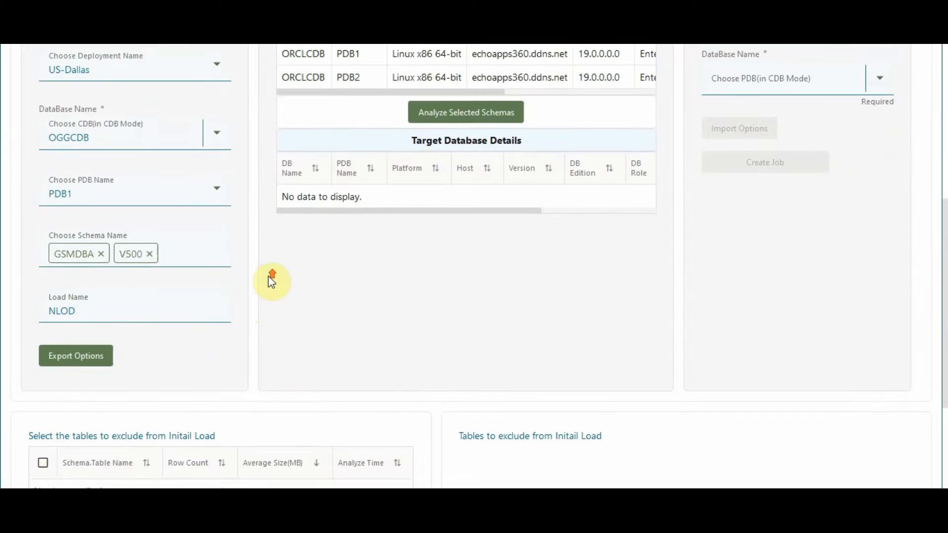
{"action": "left_click", "coordinate": [446, 140]}
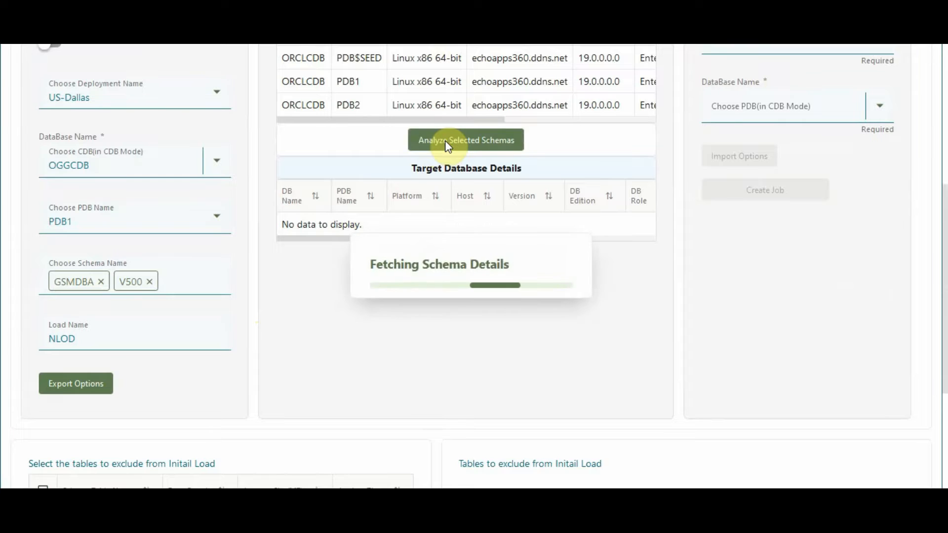
{"action": "scroll", "coordinate": [421, 292], "scroll_direction": "down", "scroll_amount": 10}
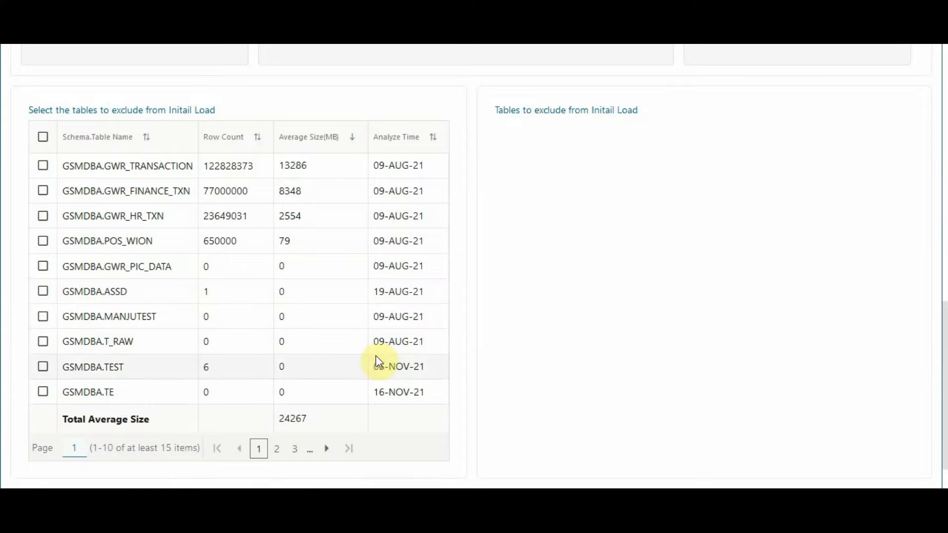
Set the DataPump export directory to TEST_GSMDBA and fill in the AWS bucket name, access key ID and secret access key
{"action": "scroll", "coordinate": [452, 272], "scroll_direction": "up", "scroll_amount": 8}
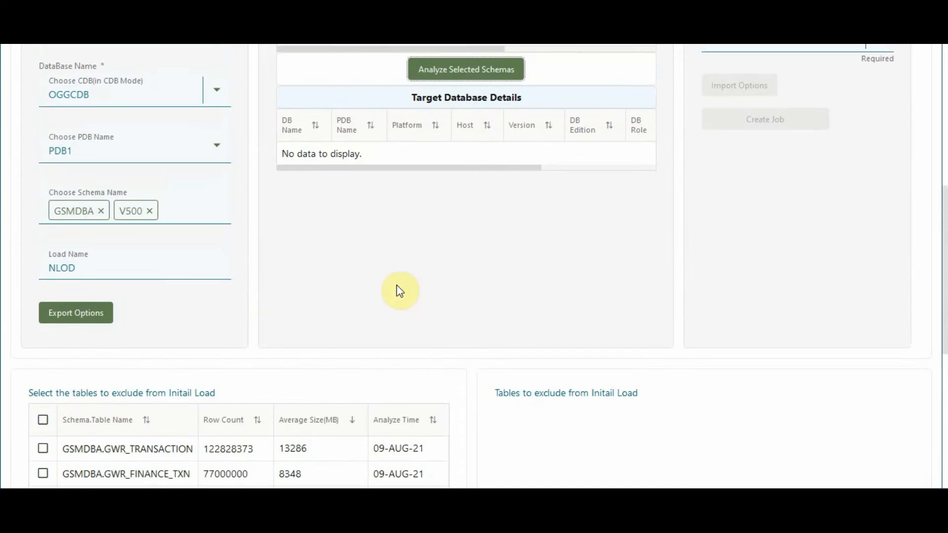
{"action": "left_click", "coordinate": [98, 321]}
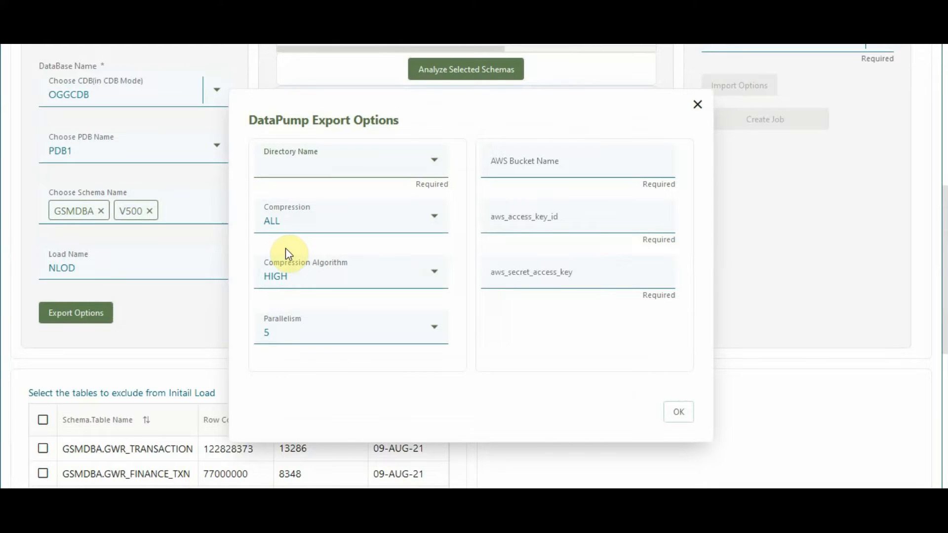
{"action": "left_click", "coordinate": [322, 163]}
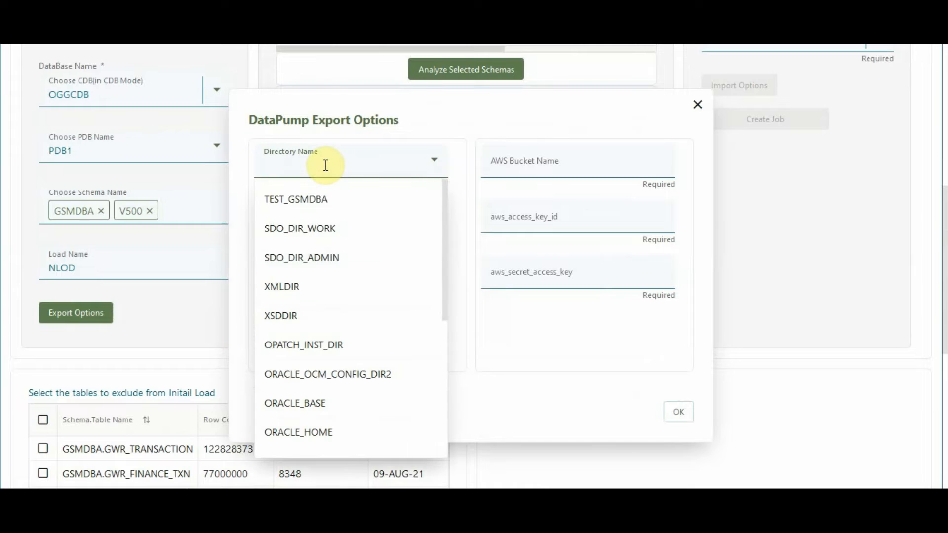
{"action": "left_click", "coordinate": [316, 199]}
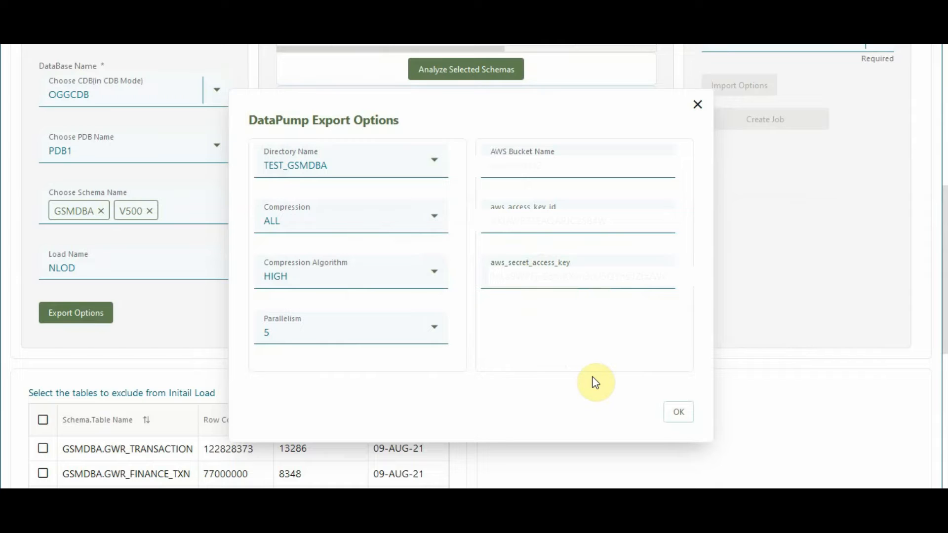
{"action": "left_click", "coordinate": [679, 414]}
Choose US-Dallas as the target deployment and ORCL as the target database
{"action": "scroll", "coordinate": [756, 306], "scroll_direction": "up", "scroll_amount": 5}
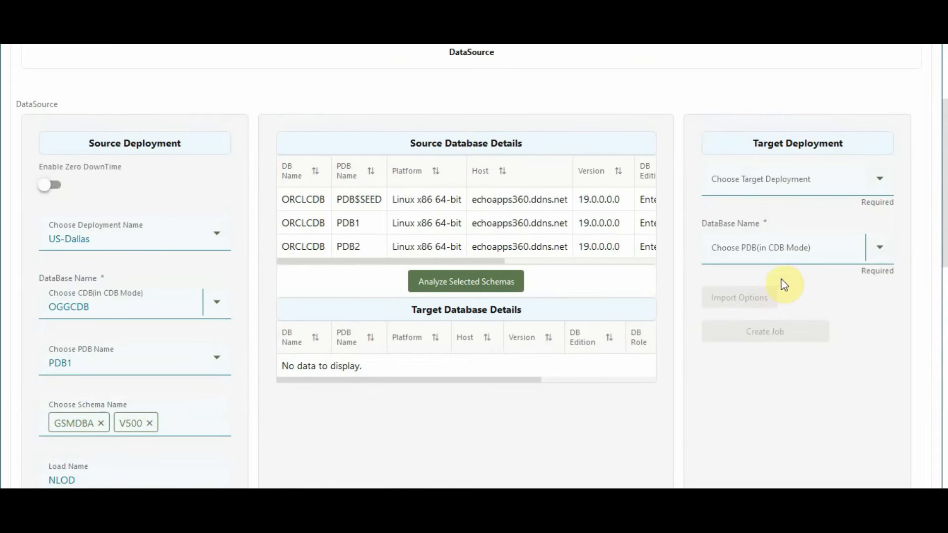
{"action": "left_click", "coordinate": [804, 184]}
{"action": "left_click", "coordinate": [776, 217]}
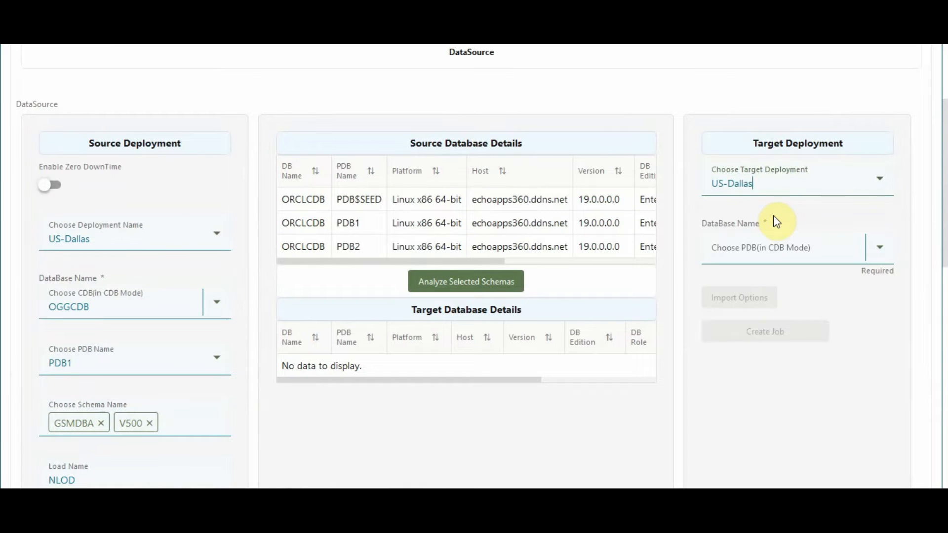
{"action": "left_click", "coordinate": [769, 249]}
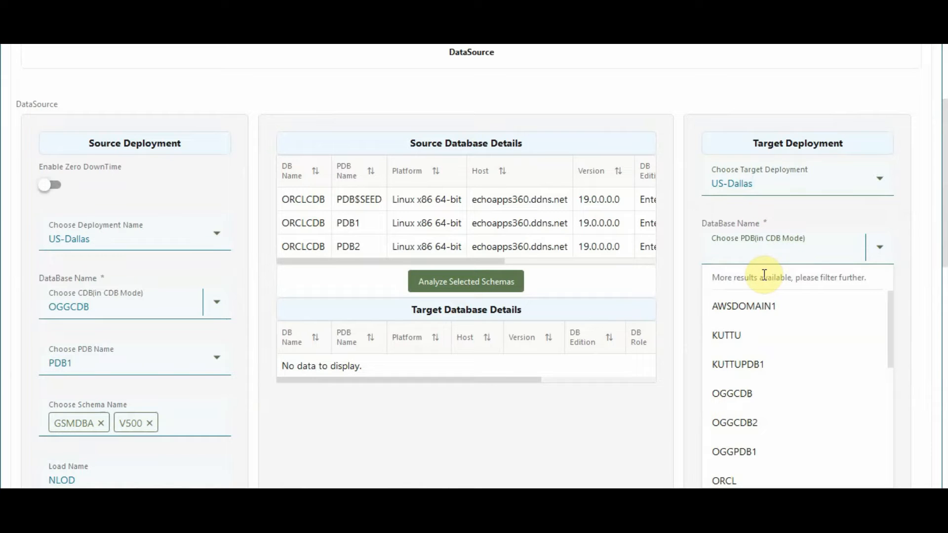
{"action": "scroll", "coordinate": [767, 339], "scroll_direction": "down", "scroll_amount": 2}
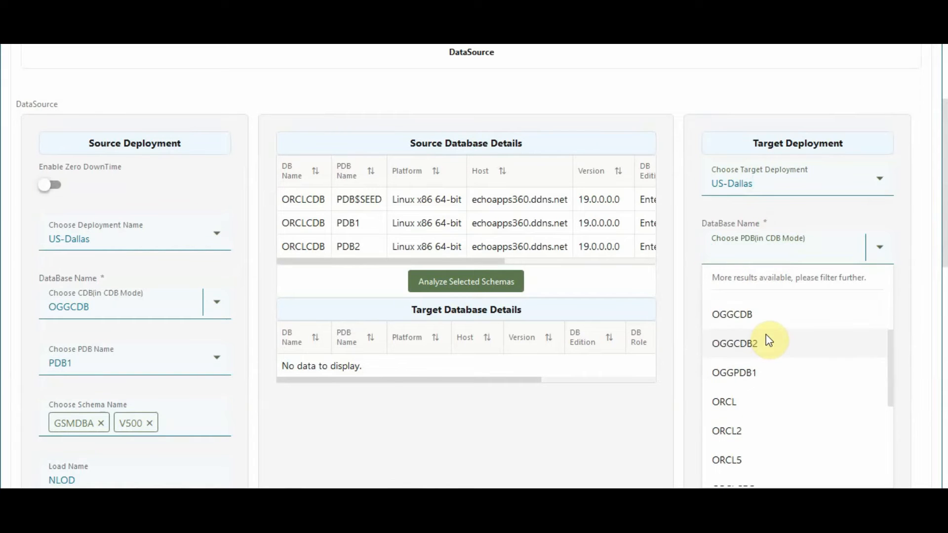
{"action": "scroll", "coordinate": [770, 353], "scroll_direction": "down", "scroll_amount": 2}
{"action": "left_click", "coordinate": [743, 327]}
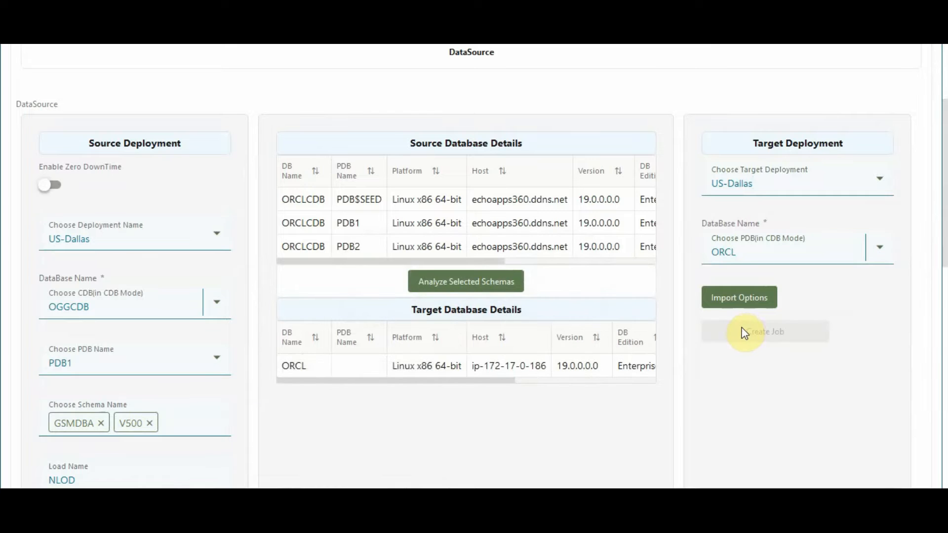
Set the DataPump import options to directory DATA_PUMP_DIR and parallelism 5
{"action": "scroll", "coordinate": [735, 296], "scroll_direction": "down", "scroll_amount": 1}
{"action": "left_click", "coordinate": [746, 233]}
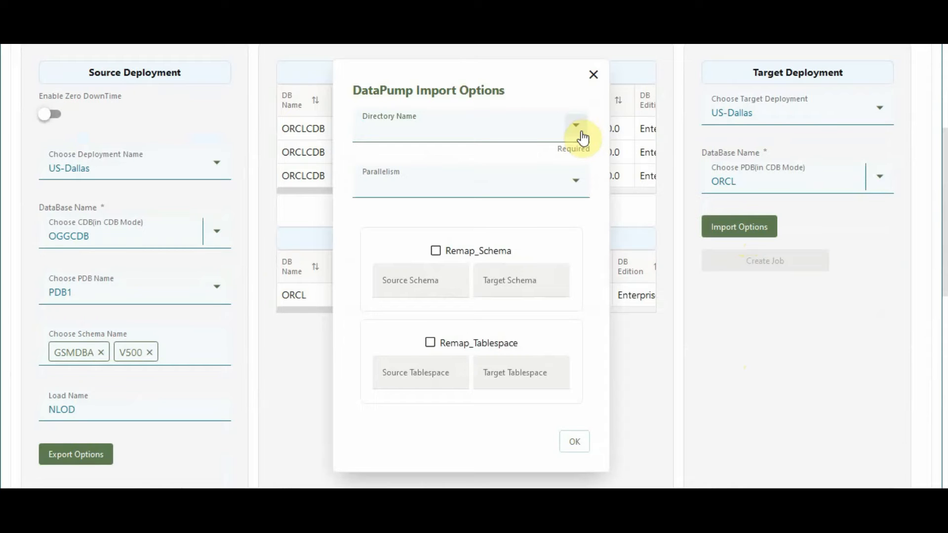
{"action": "left_click", "coordinate": [579, 128]}
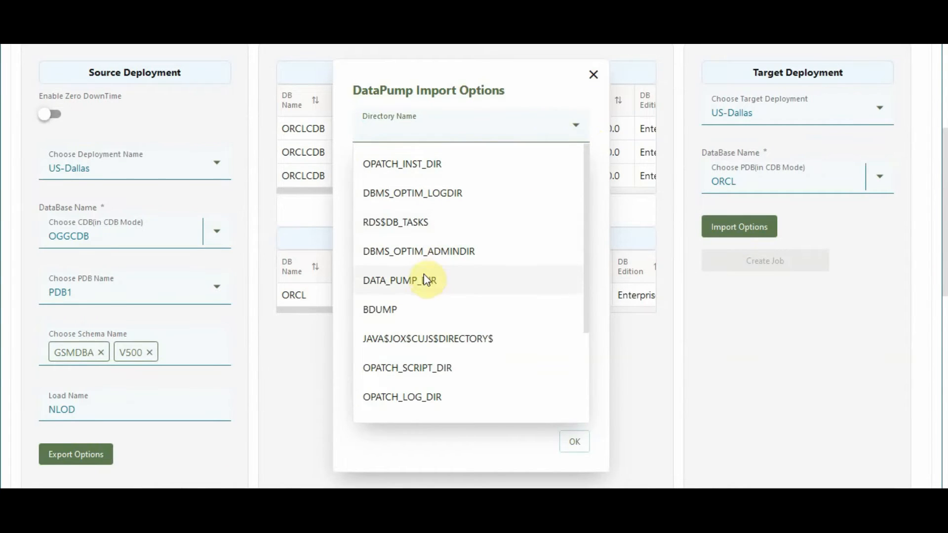
{"action": "left_click", "coordinate": [422, 280]}
{"action": "left_click", "coordinate": [503, 189]}
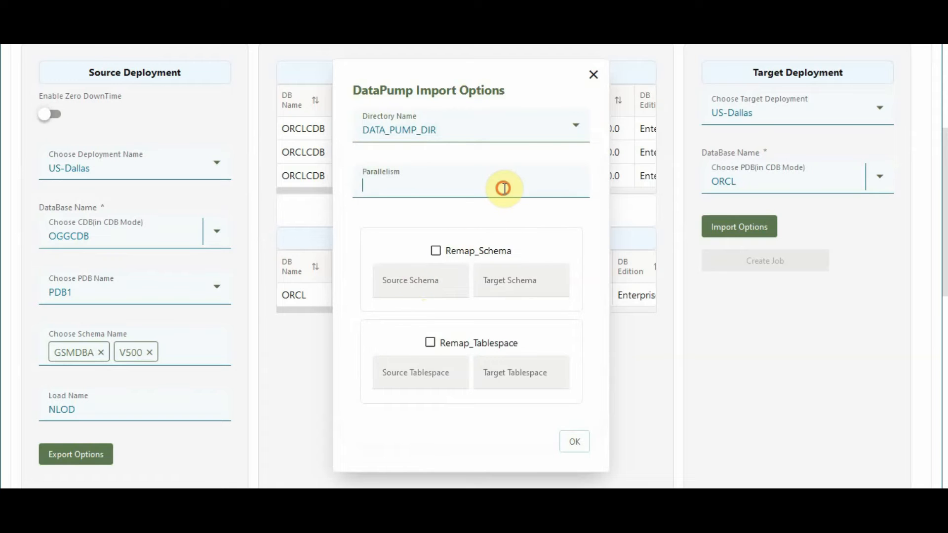
{"action": "left_click", "coordinate": [384, 332]}
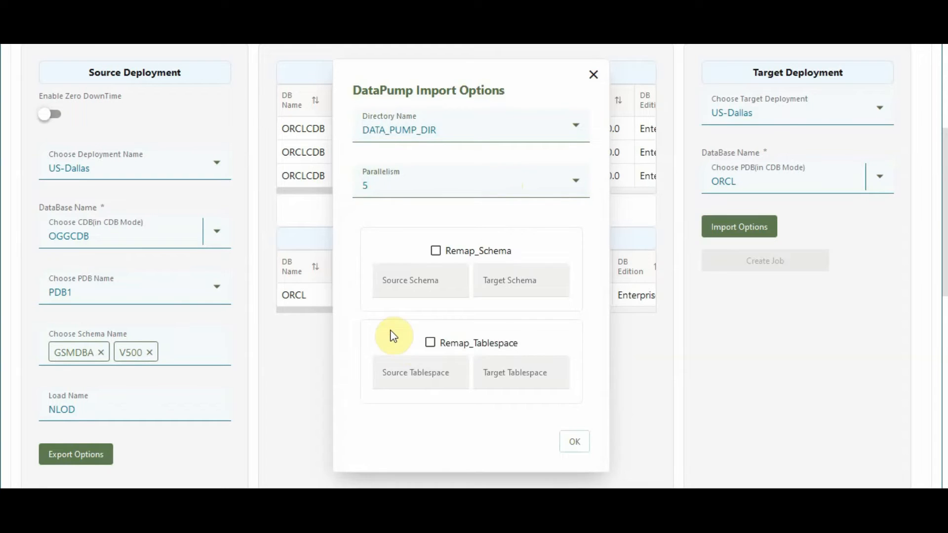
{"action": "left_click", "coordinate": [572, 441]}
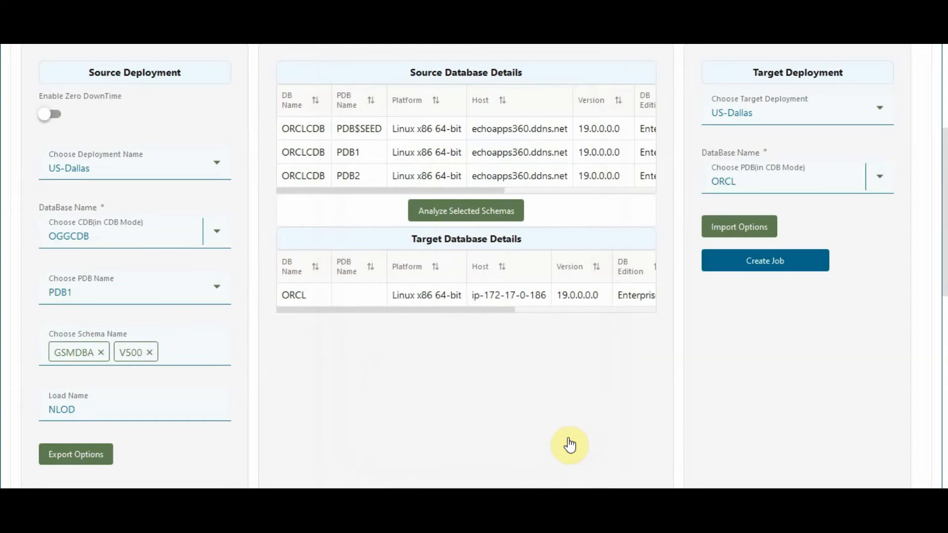
Create the initial load job and open the export job's log in the load monitor
{"action": "left_click", "coordinate": [767, 266]}
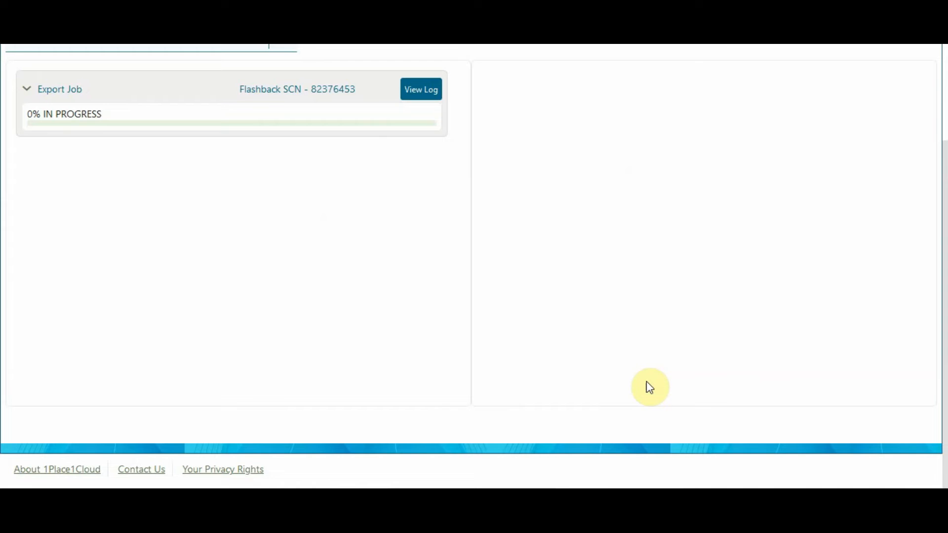
{"action": "scroll", "coordinate": [647, 382], "scroll_direction": "up", "scroll_amount": 3}
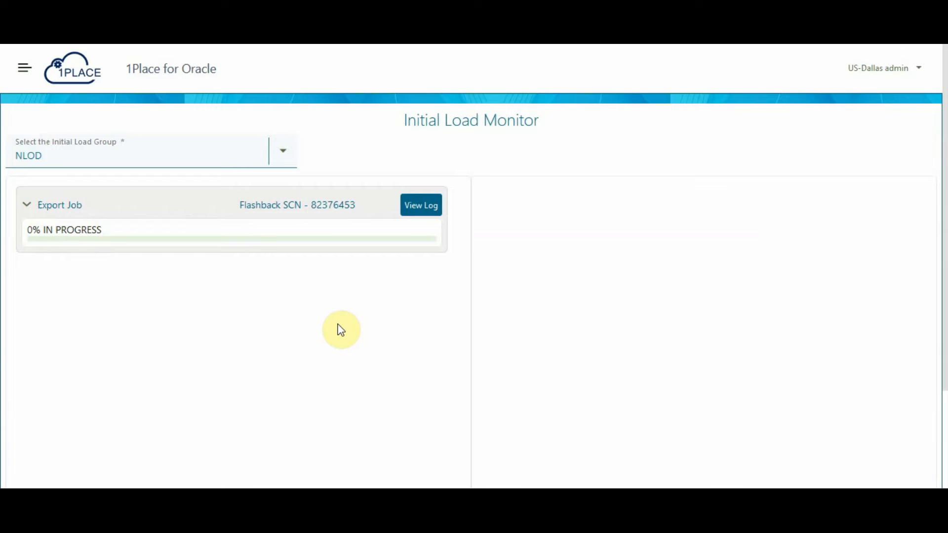
{"action": "left_click", "coordinate": [431, 213]}
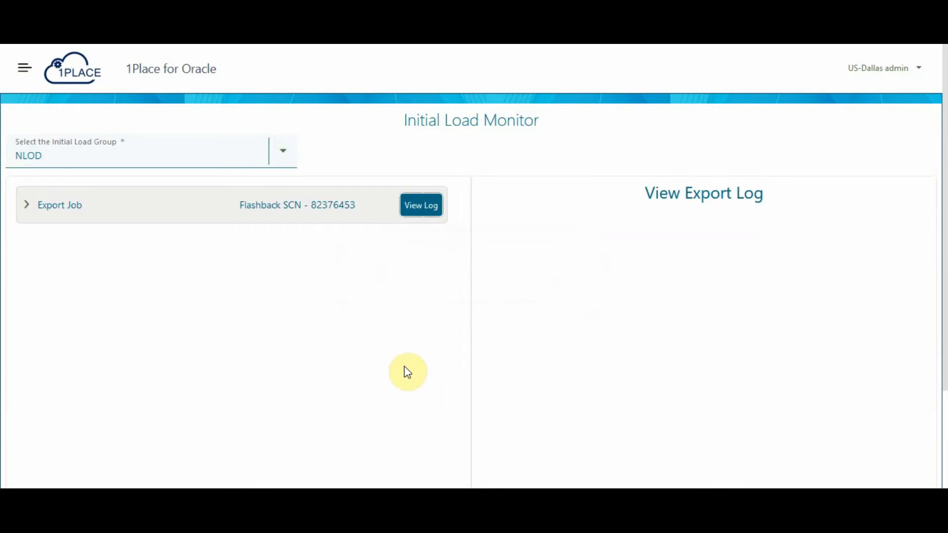
{"action": "left_click", "coordinate": [28, 206]}
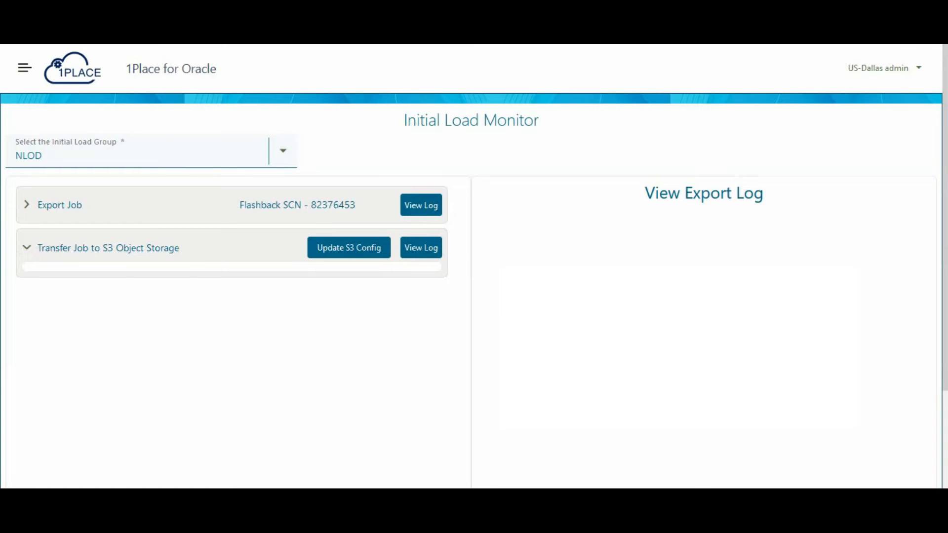
Reload the completed export job's log and read through it along with the S3 transfer progress of the dump files
{"action": "left_click", "coordinate": [429, 206]}
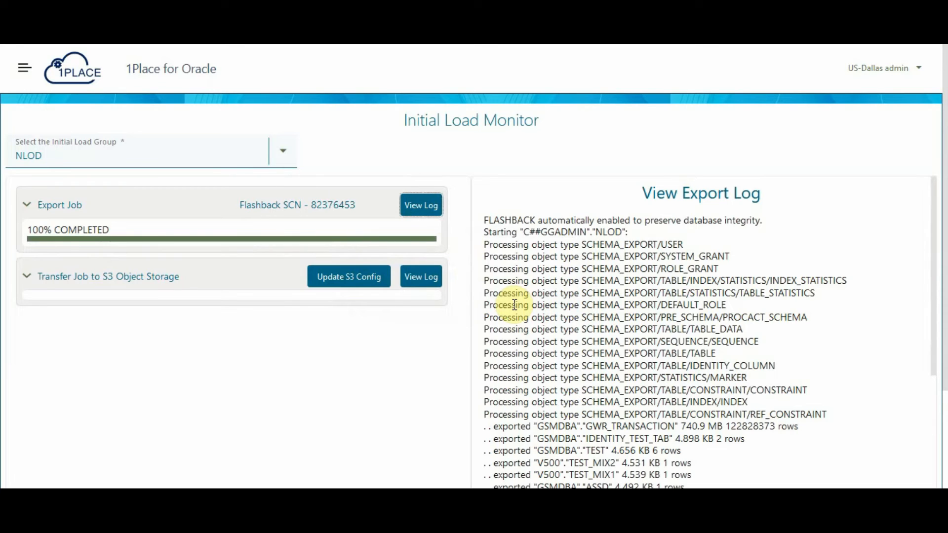
{"action": "scroll", "coordinate": [621, 297], "scroll_direction": "down", "scroll_amount": 2}
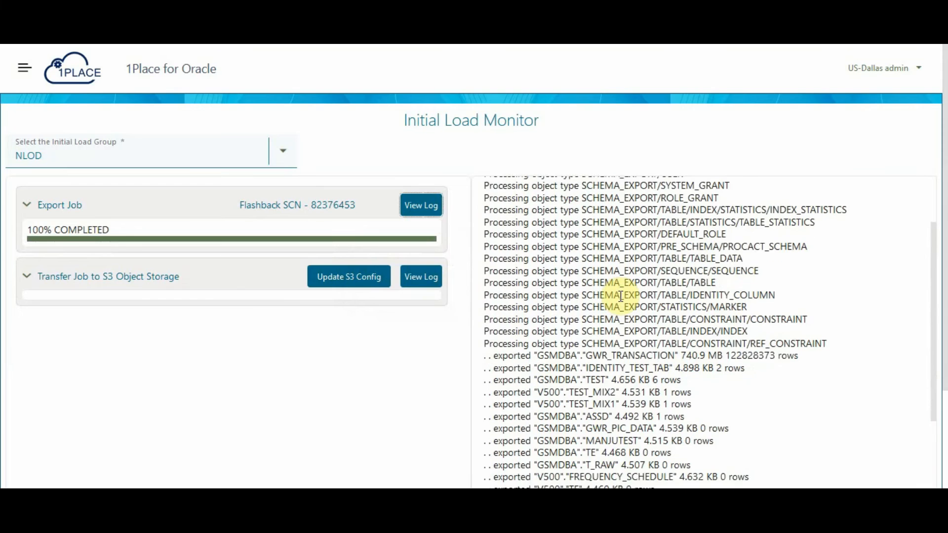
{"action": "scroll", "coordinate": [620, 296], "scroll_direction": "down", "scroll_amount": 6}
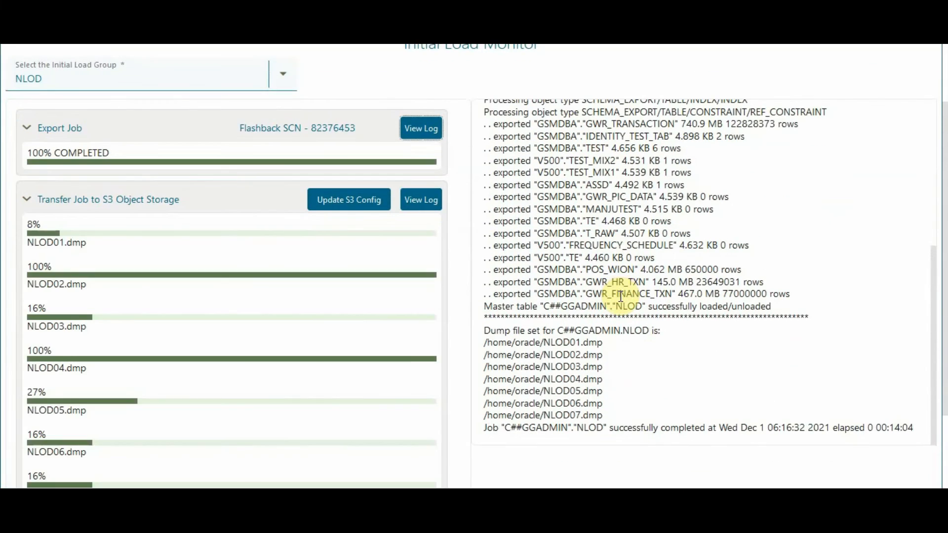
{"action": "scroll", "coordinate": [621, 296], "scroll_direction": "down", "scroll_amount": 1}
{"action": "scroll", "coordinate": [621, 296], "scroll_direction": "up", "scroll_amount": 2}
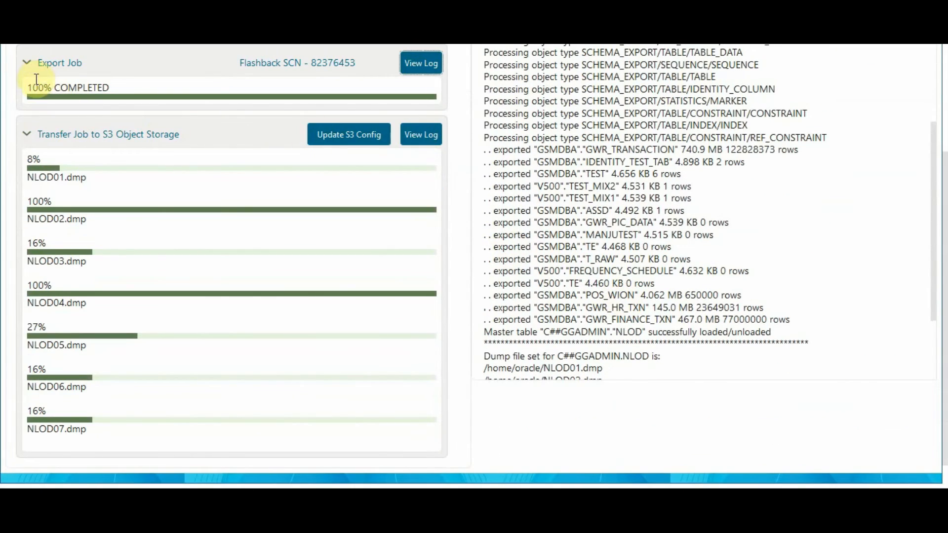
Collapse the export job details, open the S3 transfer job's log, and review the transfer progress of the dump files
{"action": "left_click", "coordinate": [25, 64]}
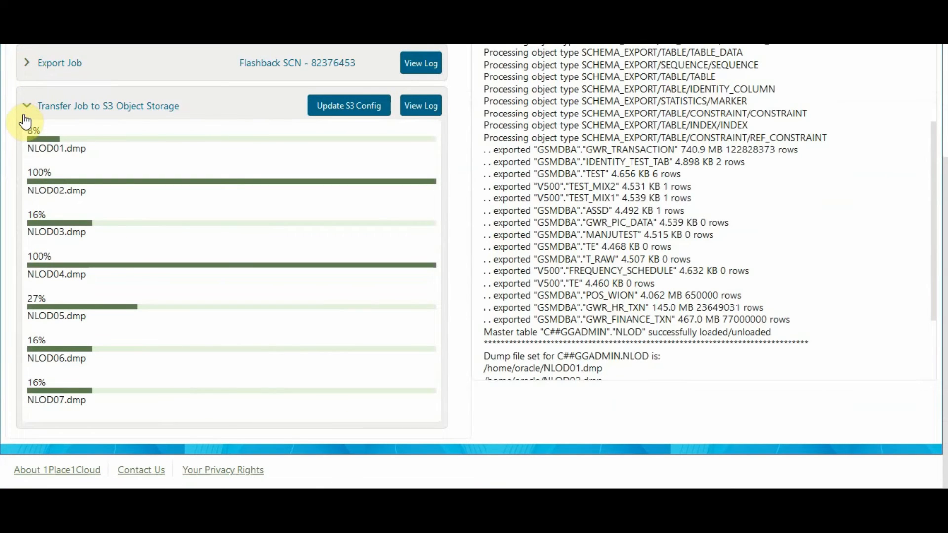
{"action": "left_click", "coordinate": [421, 109]}
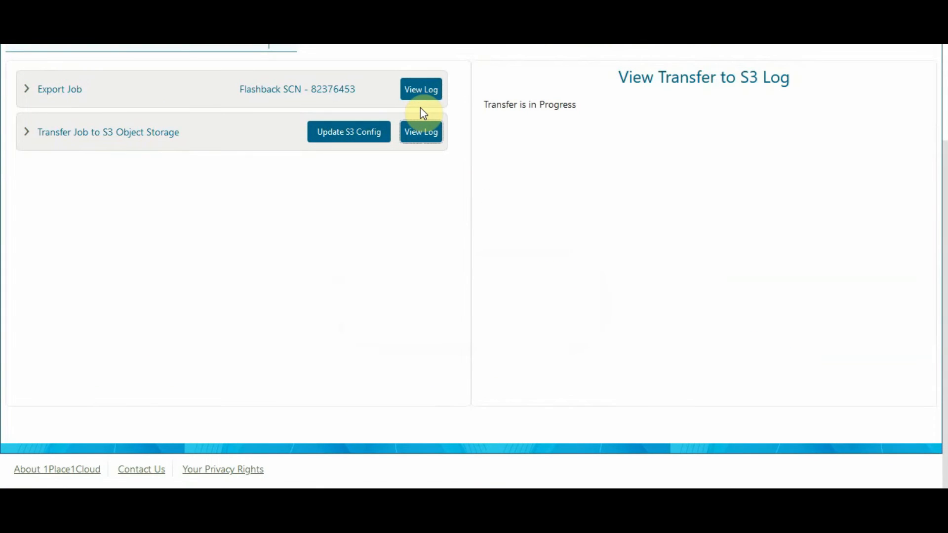
{"action": "left_click", "coordinate": [26, 133]}
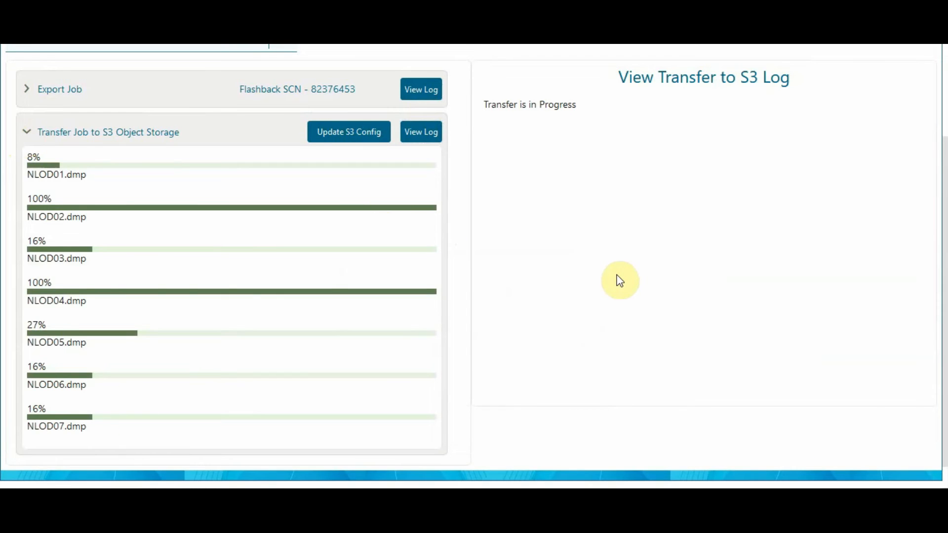
{"action": "scroll", "coordinate": [620, 281], "scroll_direction": "down", "scroll_amount": 1}
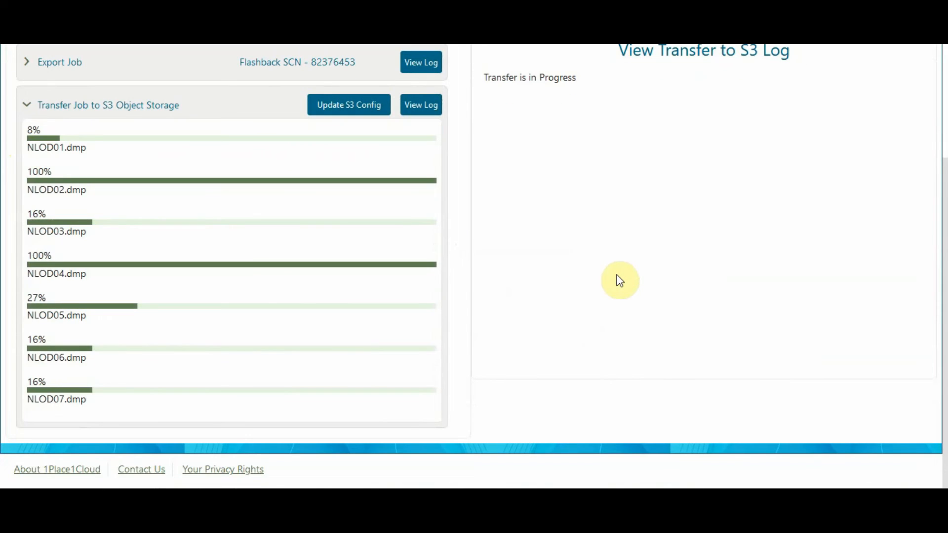
{"action": "scroll", "coordinate": [621, 281], "scroll_direction": "up", "scroll_amount": 1}
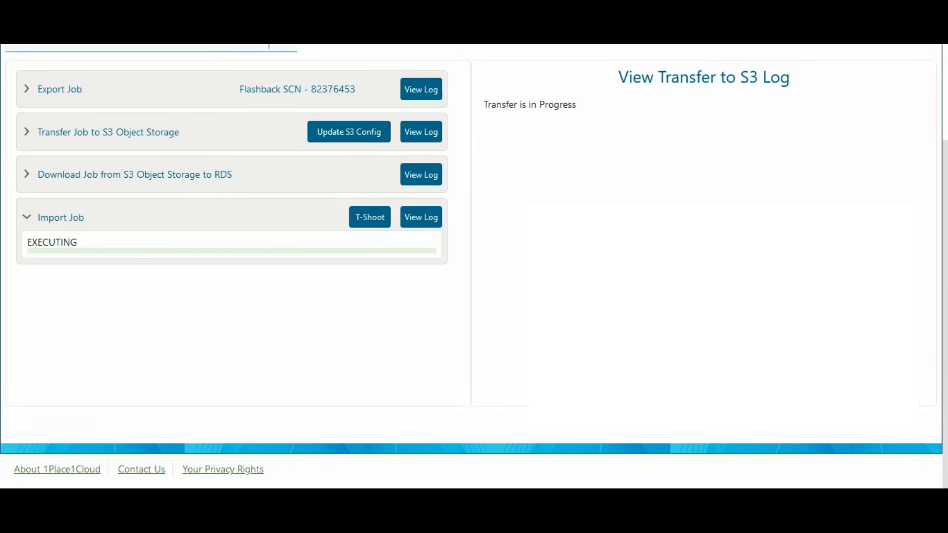
Open the log of the download from S3 to RDS, review each dump file's download progress, and collapse that job's details
{"action": "scroll", "coordinate": [467, 250], "scroll_direction": "up", "scroll_amount": 1}
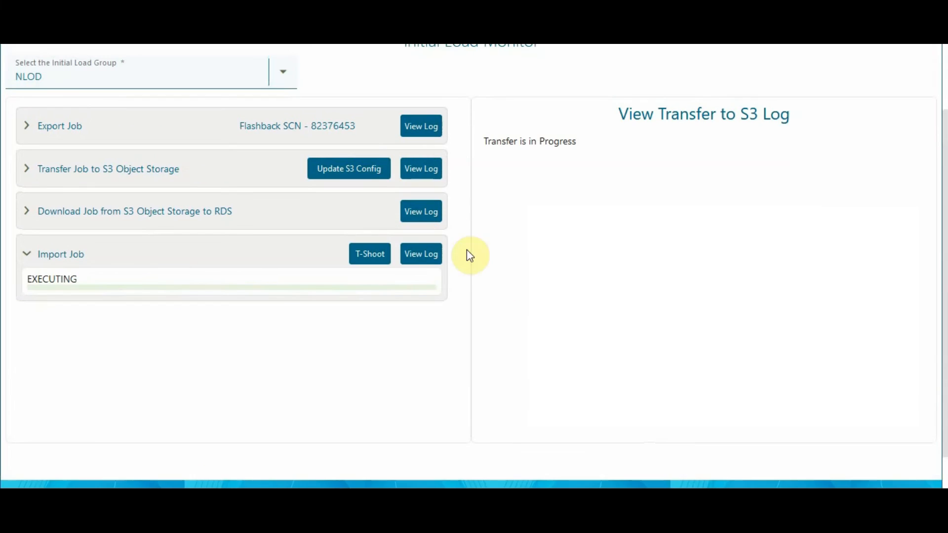
{"action": "left_click", "coordinate": [428, 211]}
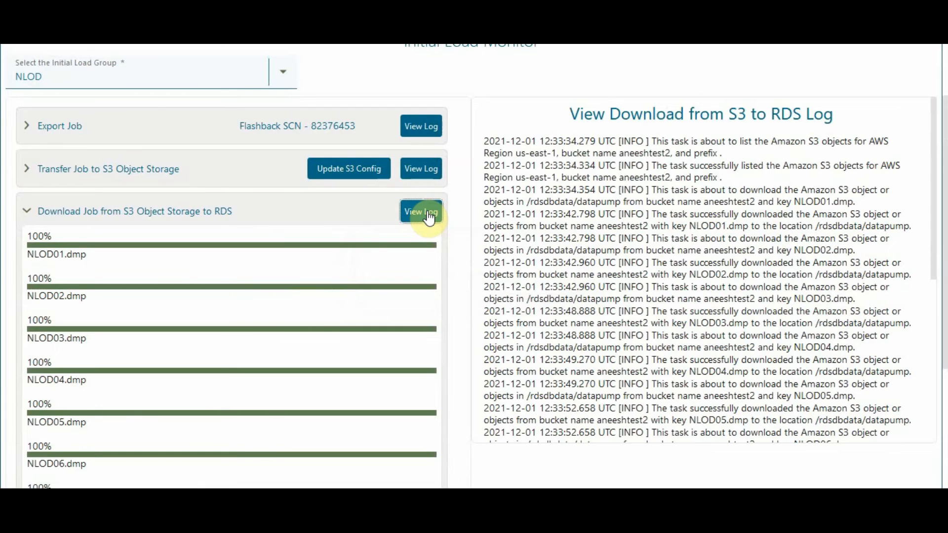
{"action": "scroll", "coordinate": [428, 217], "scroll_direction": "down", "scroll_amount": 3}
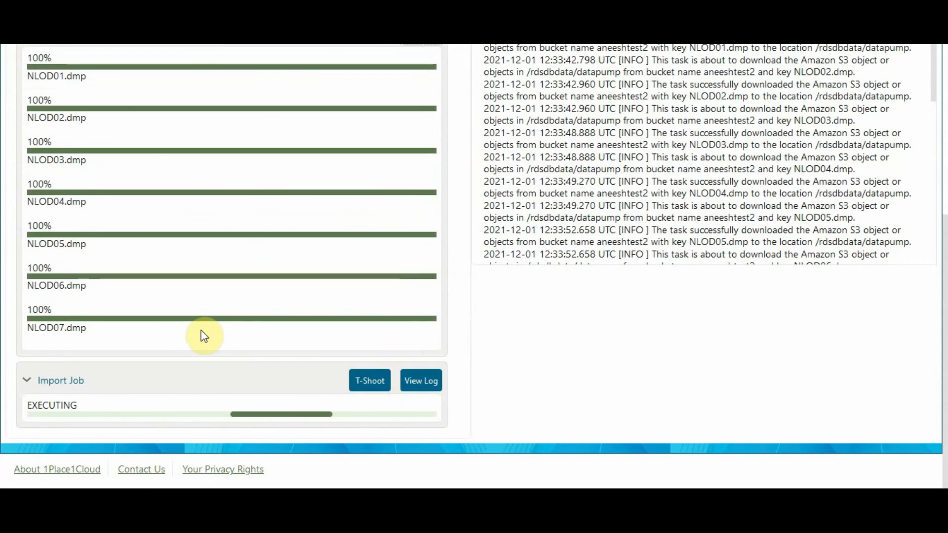
{"action": "scroll", "coordinate": [192, 346], "scroll_direction": "up", "scroll_amount": 2}
{"action": "scroll", "coordinate": [184, 359], "scroll_direction": "up", "scroll_amount": 1}
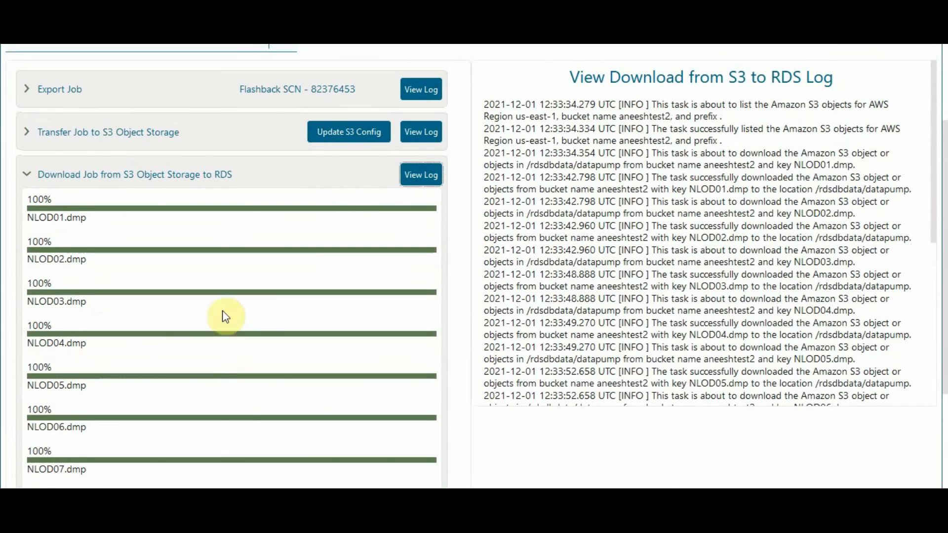
{"action": "left_click", "coordinate": [26, 175]}
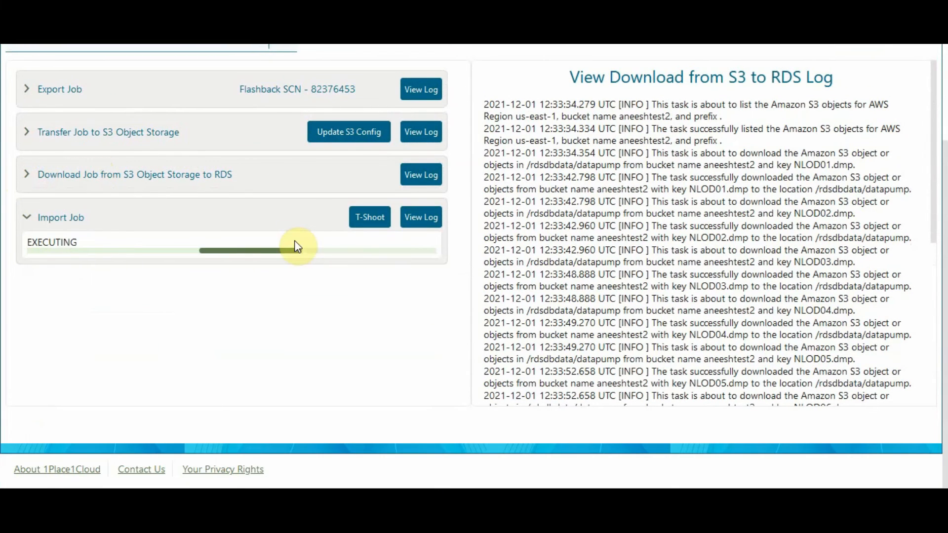
Open the import job's log and read through the imported tables and processed object types to its end
{"action": "left_click", "coordinate": [309, 212]}
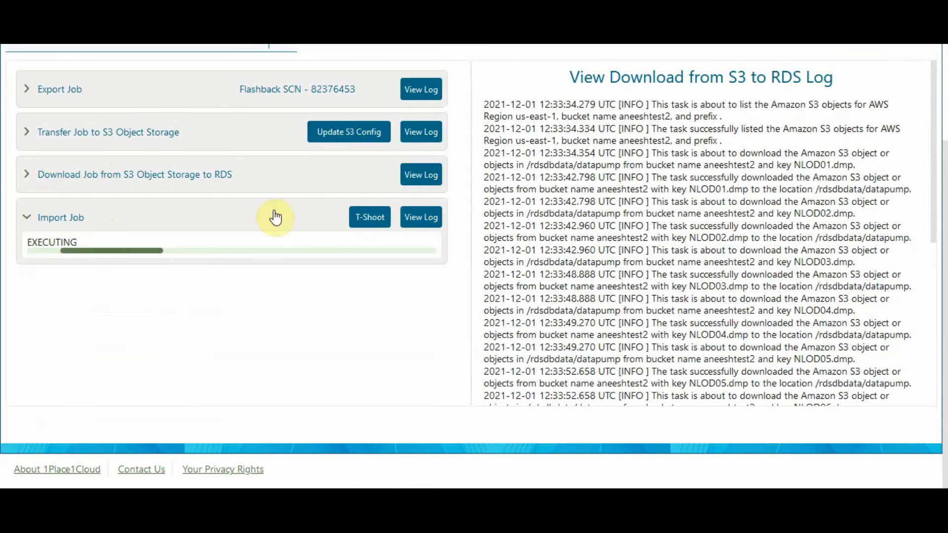
{"action": "left_click", "coordinate": [407, 218]}
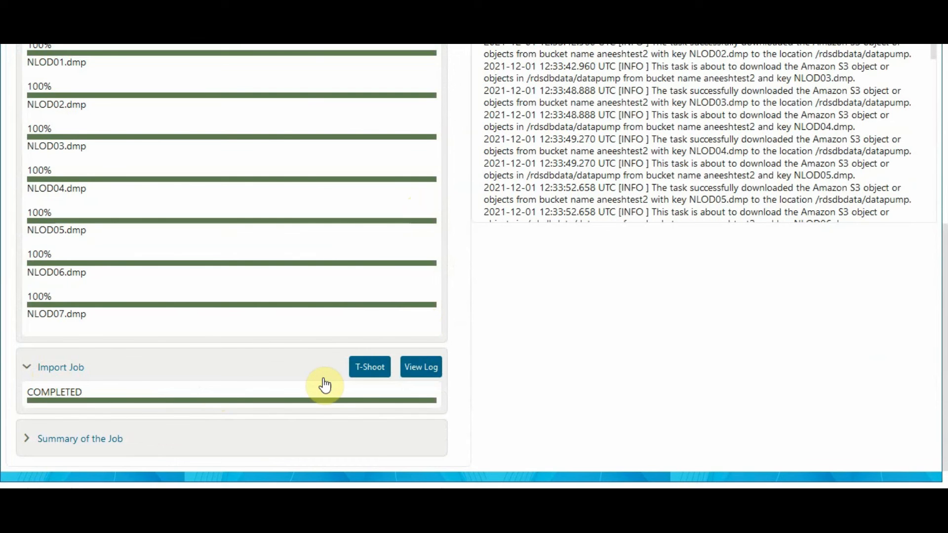
{"action": "left_click", "coordinate": [422, 369]}
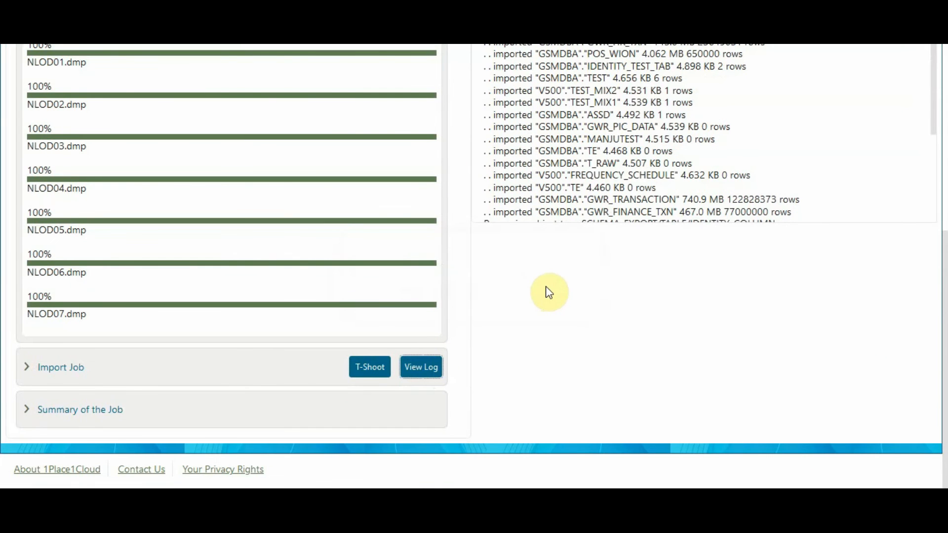
{"action": "scroll", "coordinate": [549, 293], "scroll_direction": "up", "scroll_amount": 5}
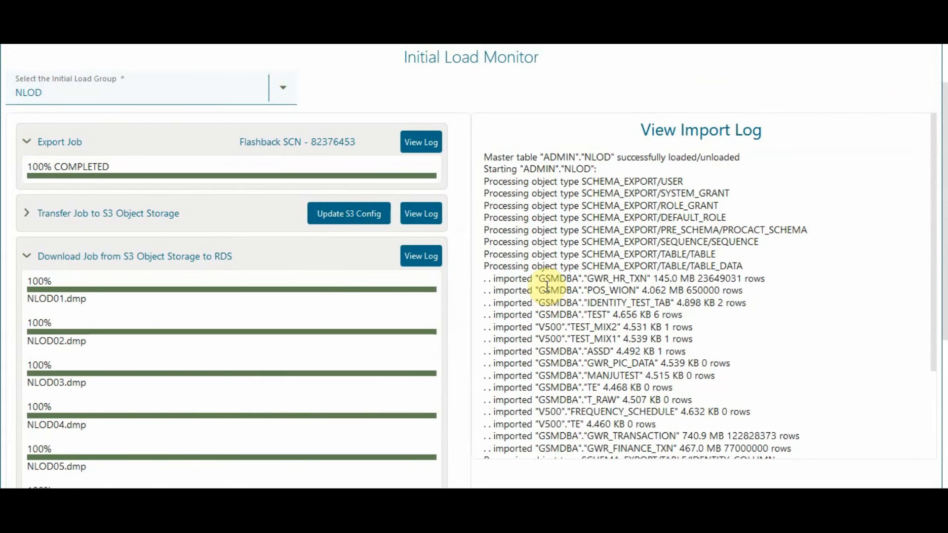
{"action": "scroll", "coordinate": [547, 286], "scroll_direction": "down", "scroll_amount": 5}
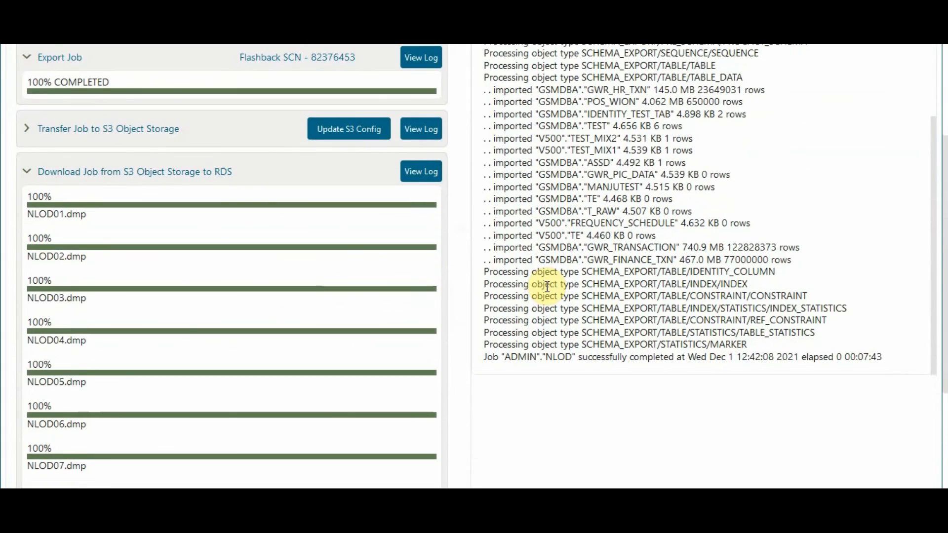
{"action": "scroll", "coordinate": [547, 287], "scroll_direction": "down", "scroll_amount": 3}
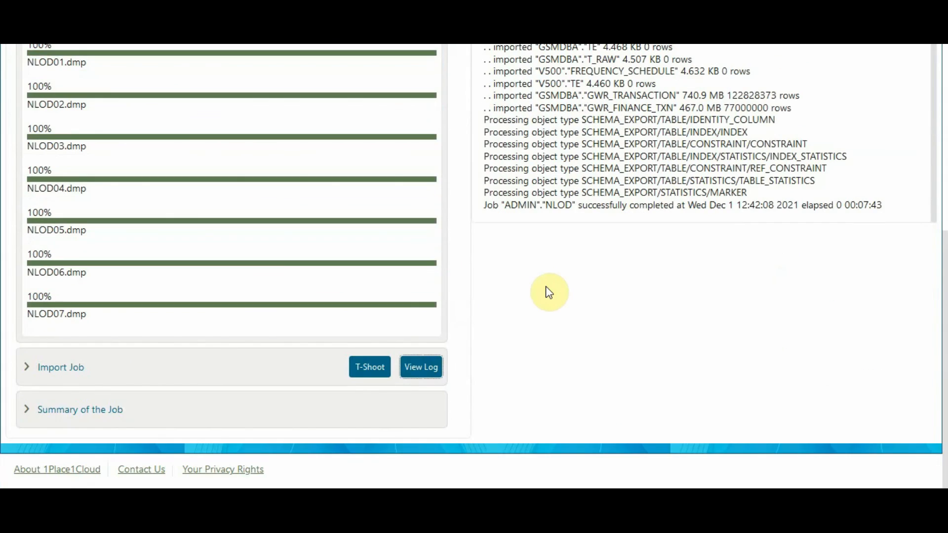
Expand the job summary and compare exported and imported rows per table on both pages
{"action": "left_click", "coordinate": [137, 419]}
{"action": "scroll", "coordinate": [396, 419], "scroll_direction": "down", "scroll_amount": 4}
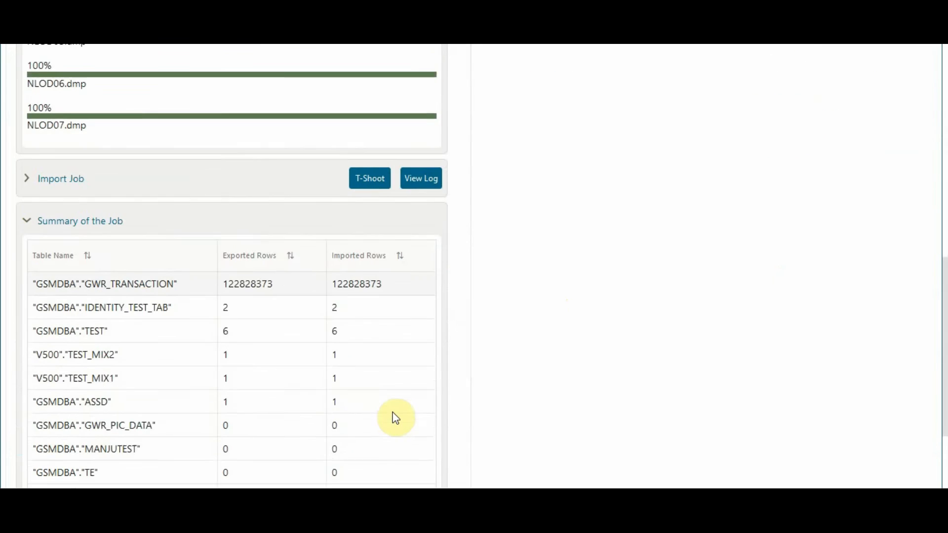
{"action": "scroll", "coordinate": [396, 419], "scroll_direction": "down", "scroll_amount": 3}
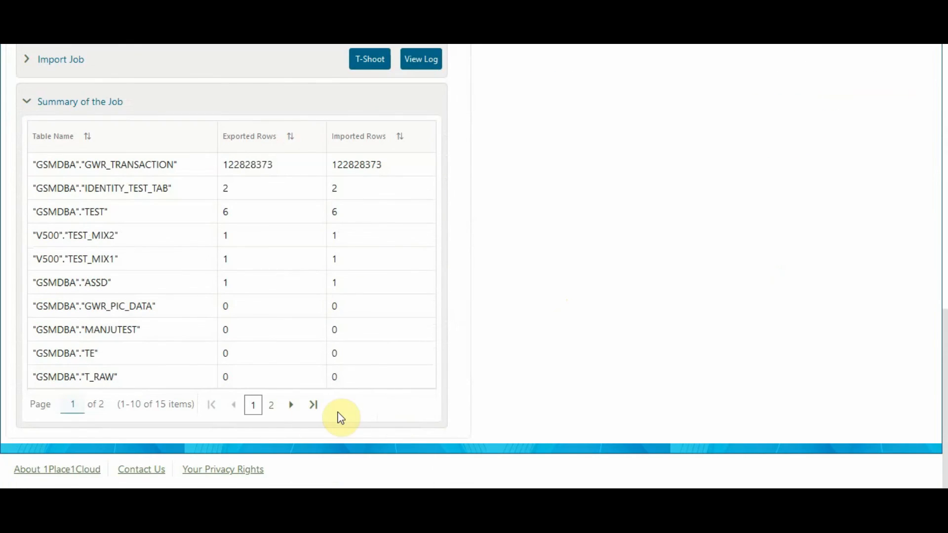
{"action": "left_click", "coordinate": [271, 410]}
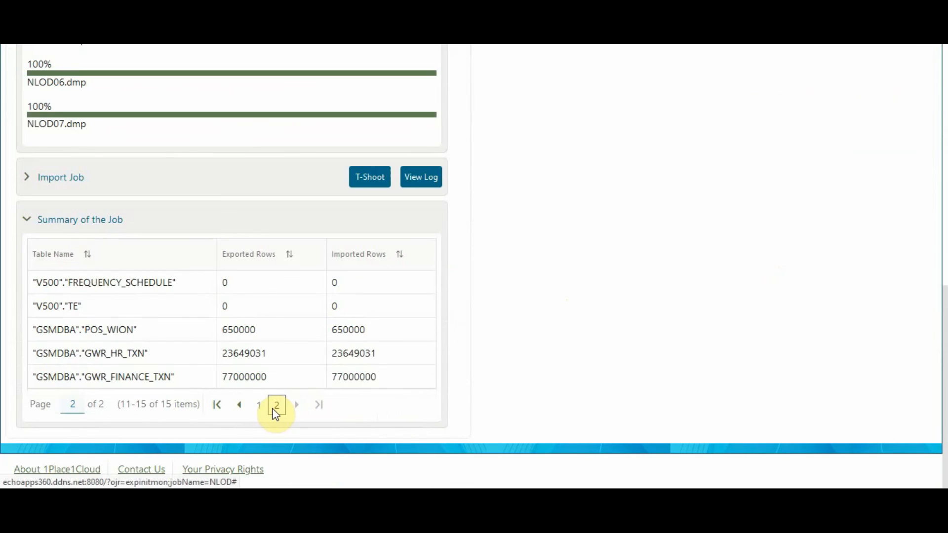
Return to the import log and collapse the RDS download, job summary and export job sections
{"action": "scroll", "coordinate": [426, 340], "scroll_direction": "up", "scroll_amount": 3}
{"action": "left_click", "coordinate": [425, 339]}
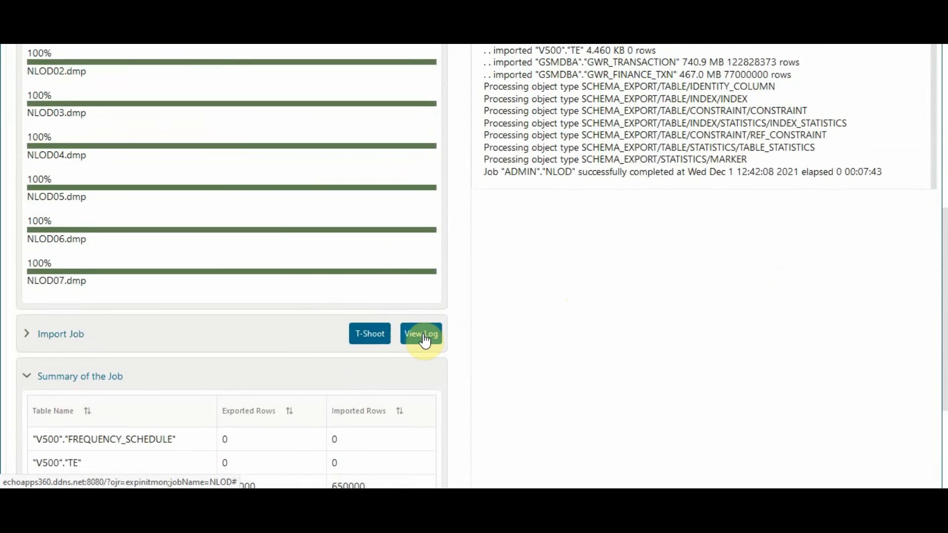
{"action": "scroll", "coordinate": [426, 340], "scroll_direction": "up", "scroll_amount": 3}
{"action": "scroll", "coordinate": [426, 339], "scroll_direction": "up", "scroll_amount": 2}
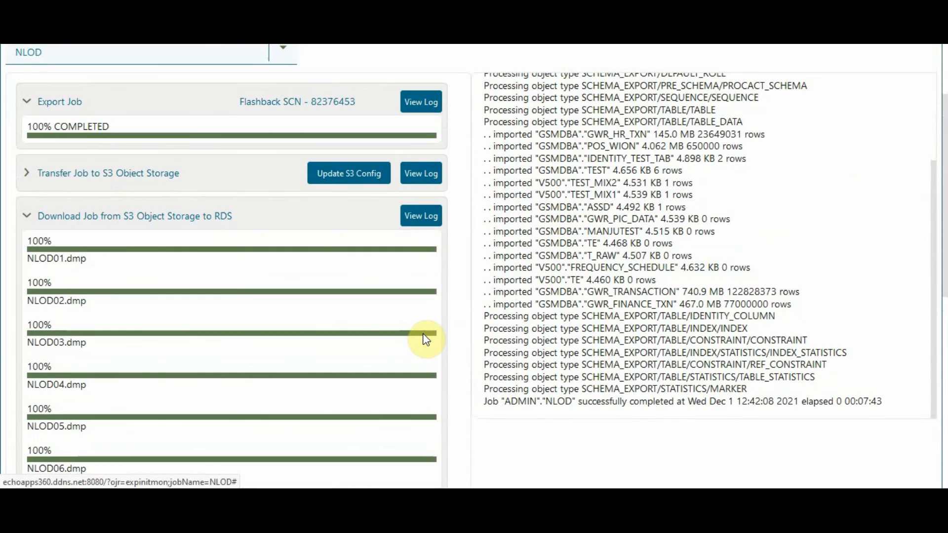
{"action": "left_click", "coordinate": [28, 217]}
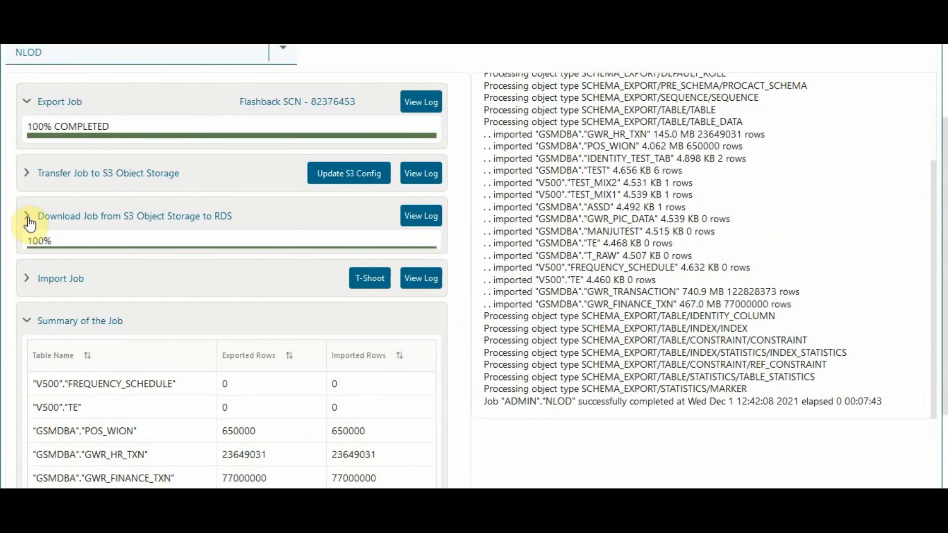
{"action": "left_click", "coordinate": [28, 304]}
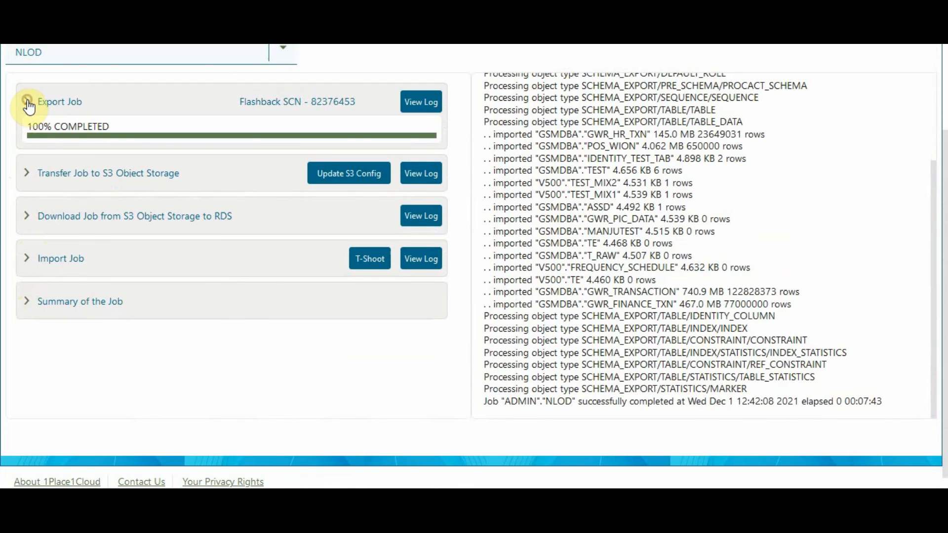
{"action": "left_click", "coordinate": [28, 103]}
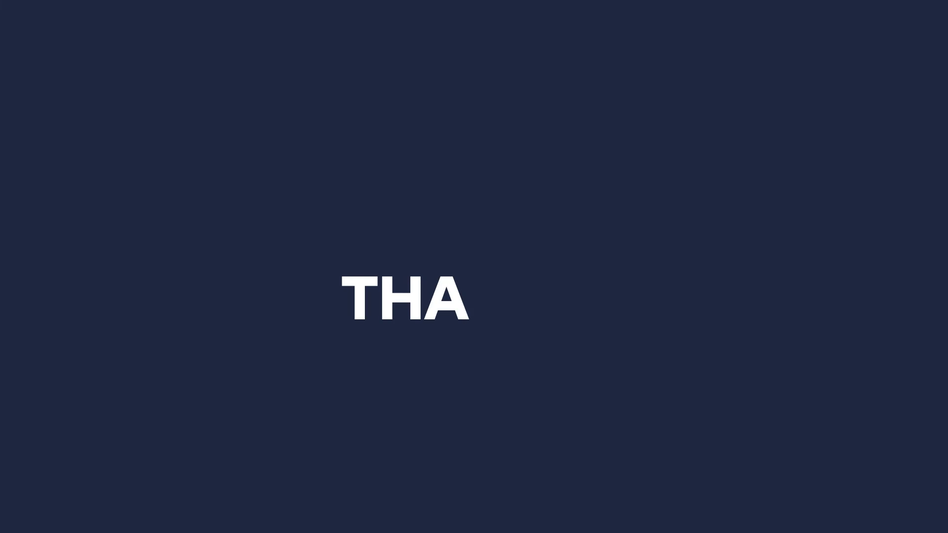